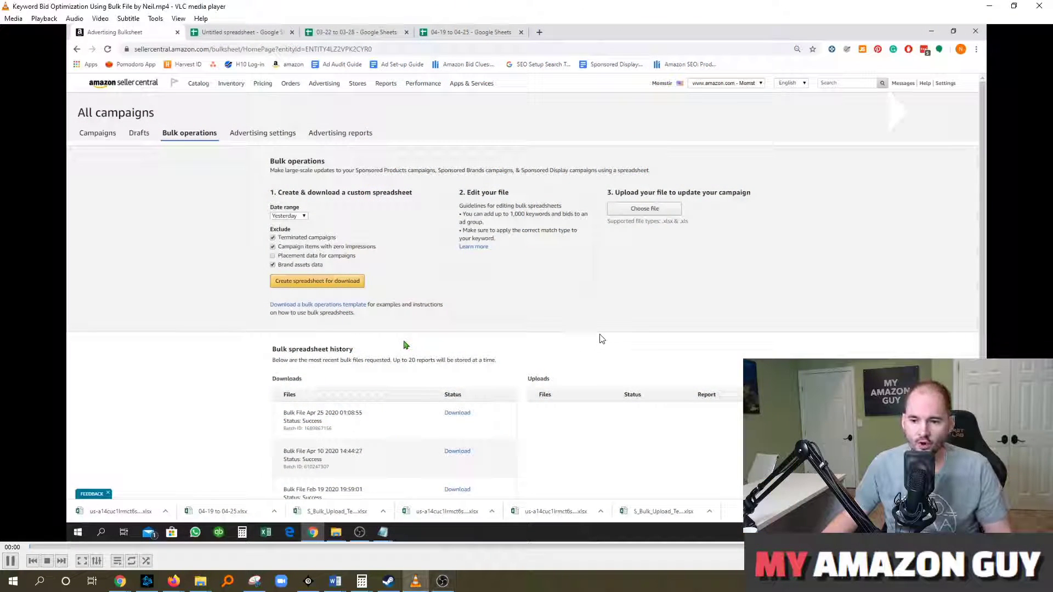
{"action": "key", "text": "space"}
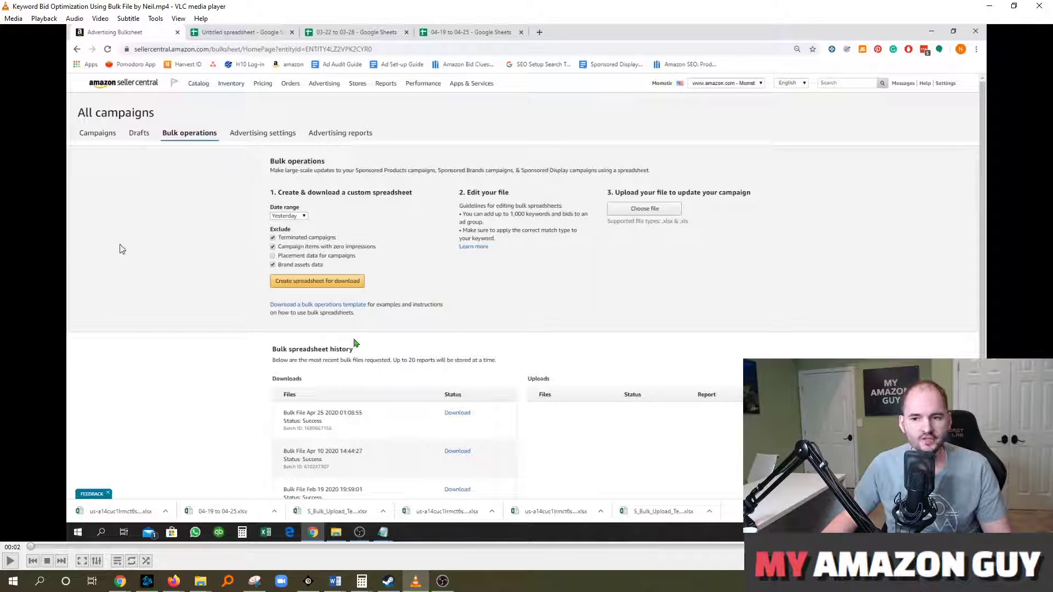
{"action": "key", "text": "space"}
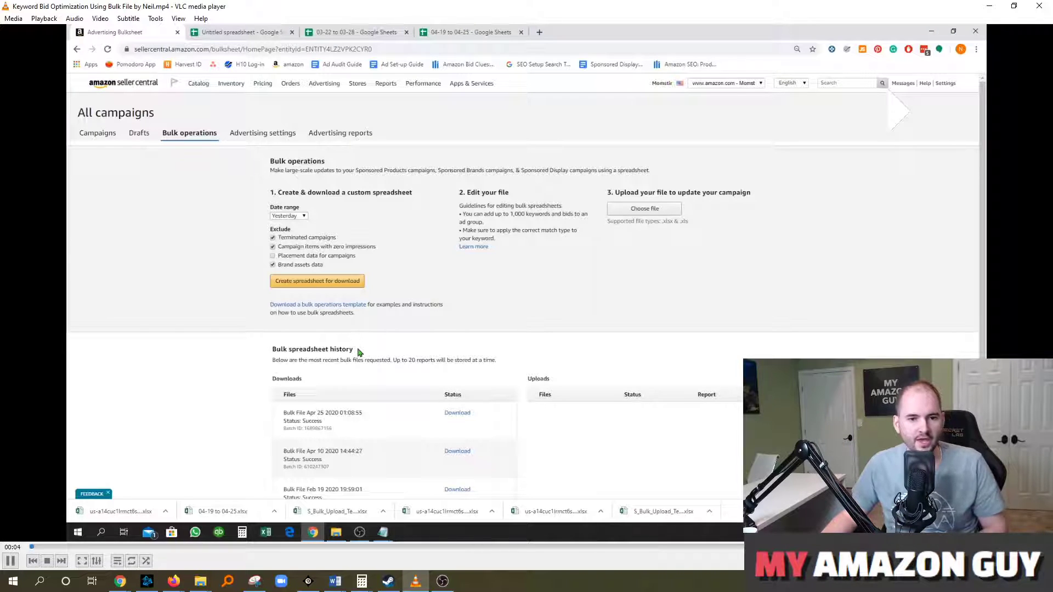
{"action": "key", "text": "alt+Tab"}
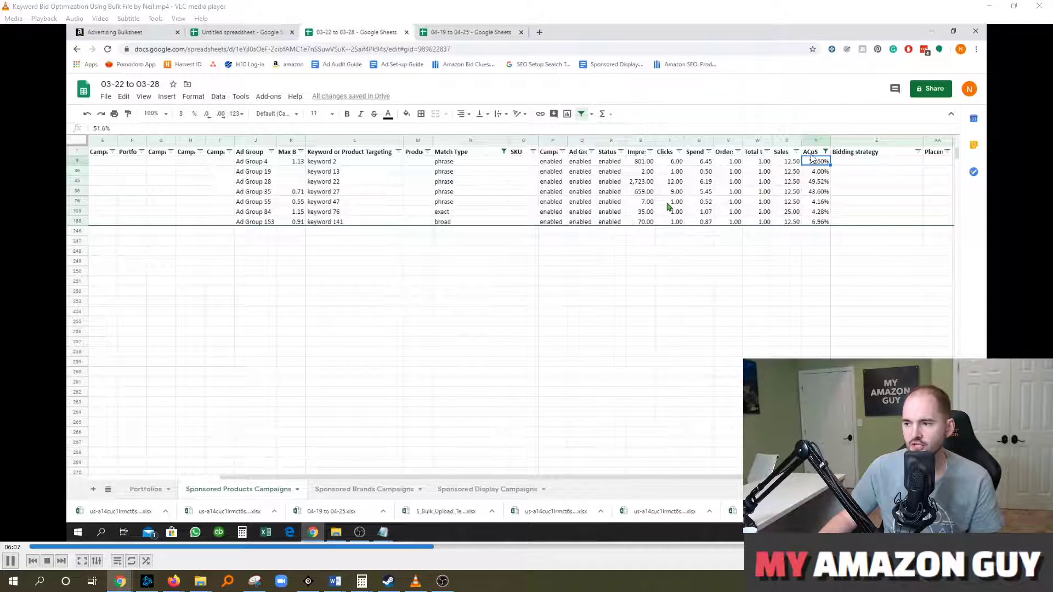
{"action": "key", "text": "alt+Tab"}
{"action": "key", "text": "Tab"}
{"action": "key", "text": "Tab"}
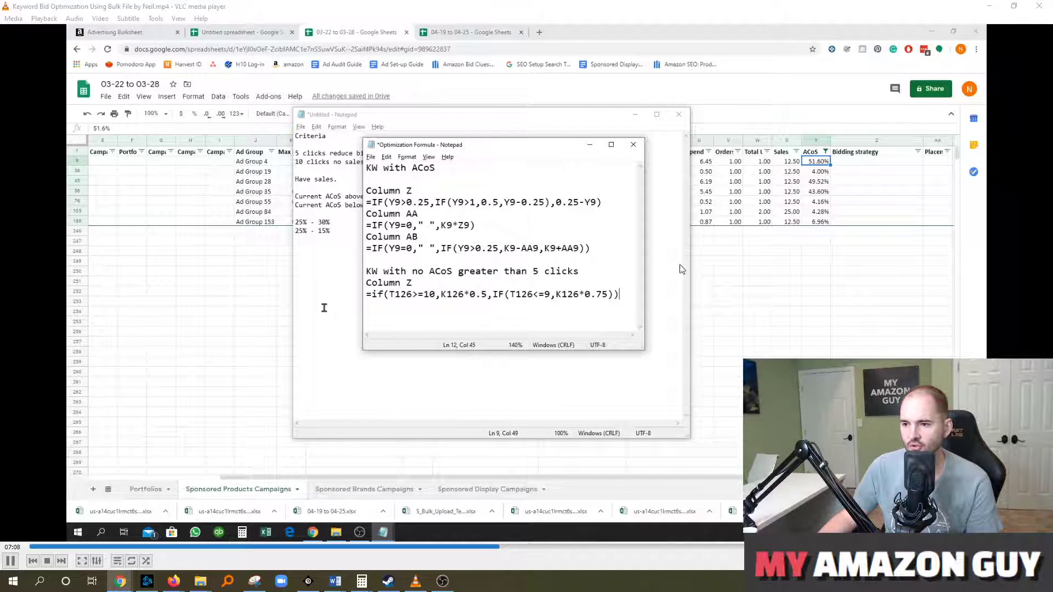
{"action": "left_click", "coordinate": [11, 561]}
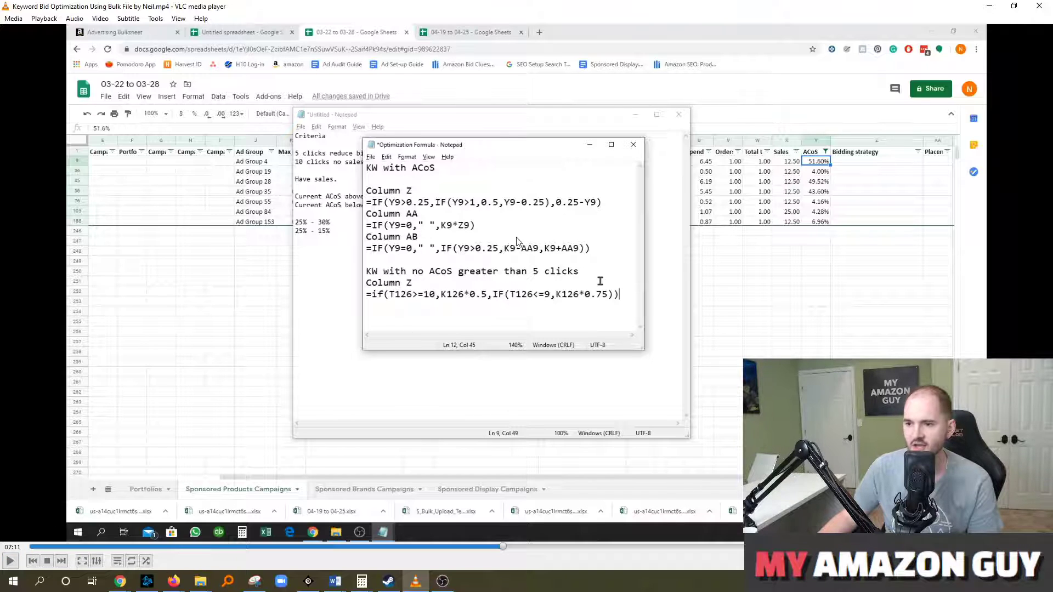
{"action": "left_click", "coordinate": [10, 561]}
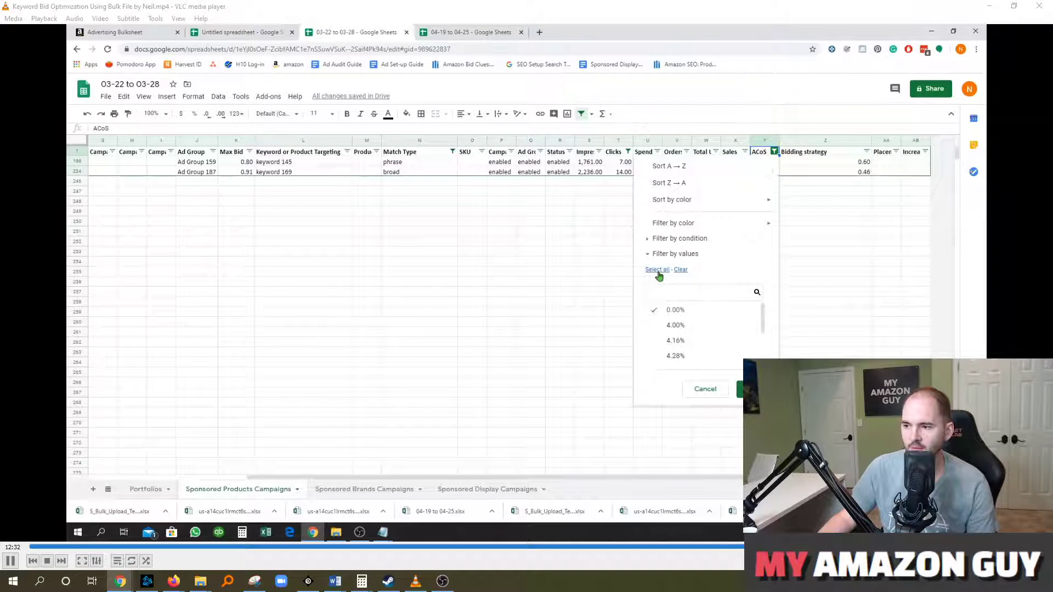
- Select all values in the Clicks column filter of the 03-22 to 03-28 sheet
{"action": "left_click", "coordinate": [628, 152]}
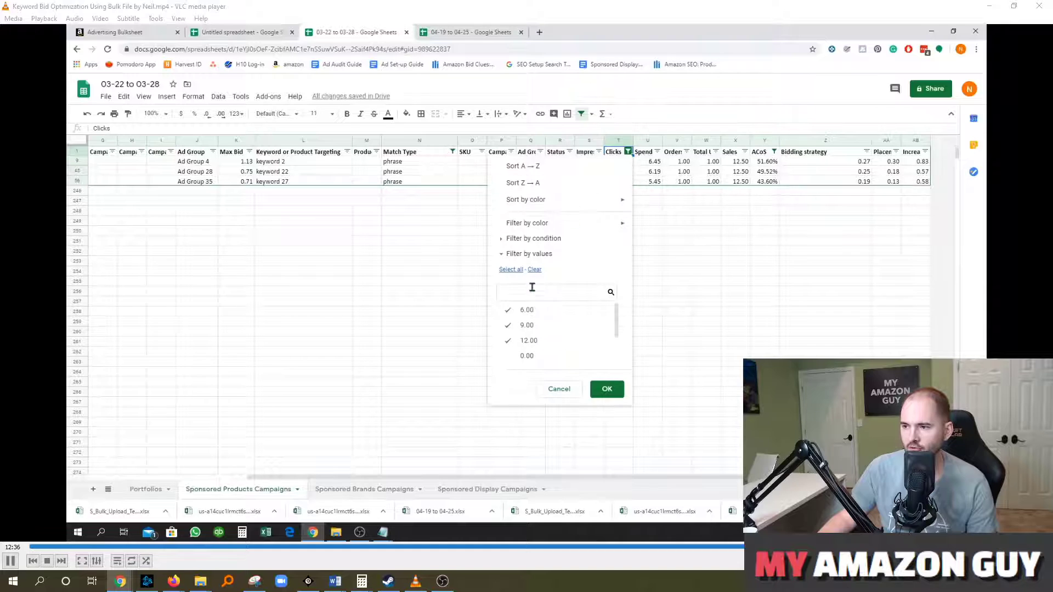
{"action": "left_click", "coordinate": [510, 269]}
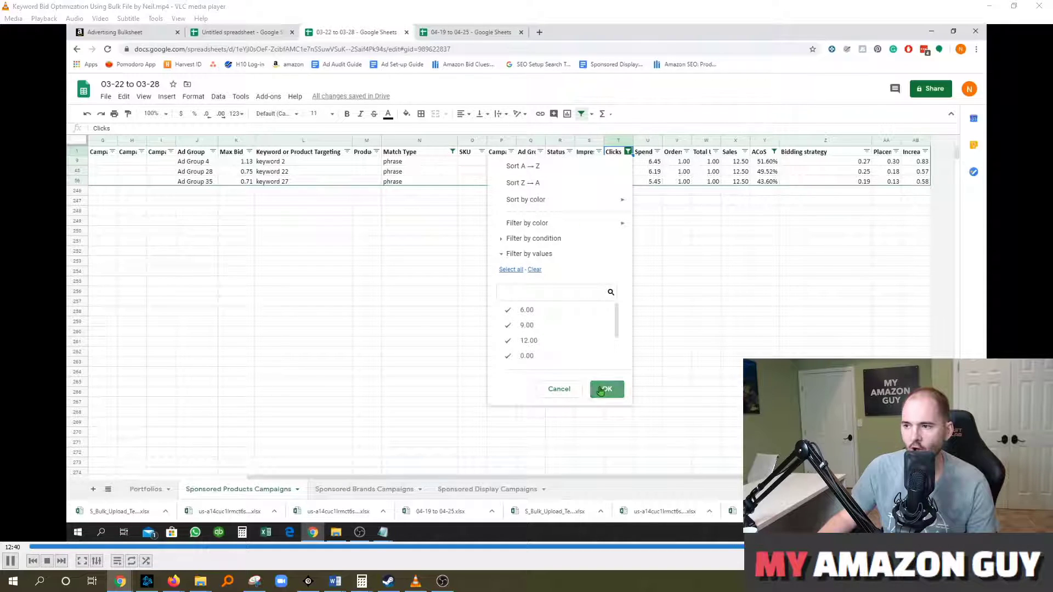
{"action": "left_click", "coordinate": [605, 389]}
- Copy the filtered rows' Record ID through Campaign values into the 04-19 to 04-25 template, starting at row 4
{"action": "left_click", "coordinate": [613, 191]}
{"action": "left_click", "coordinate": [763, 163]}
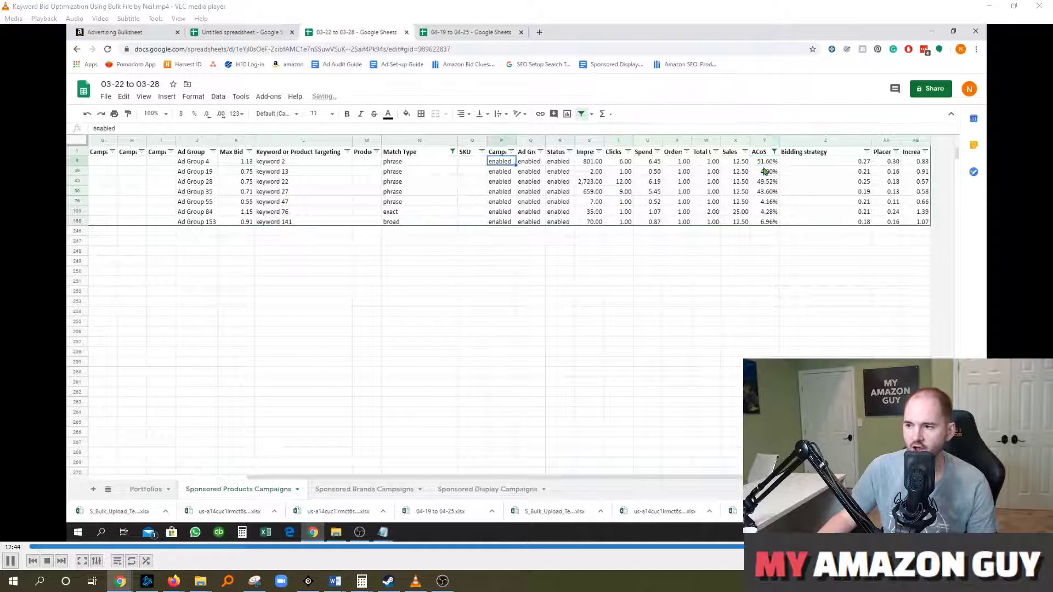
{"action": "key", "text": "ctrl+Left"}
{"action": "key", "text": "ctrl+Left"}
{"action": "key", "text": "ctrl+Left"}
{"action": "key", "text": "ctrl+Left"}
{"action": "key", "text": "ctrl+Left"}
{"action": "key", "text": "ctrl+Left"}
{"action": "key", "text": "ctrl+shift+Right"}
{"action": "key", "text": "ctrl+shift+Down"}
{"action": "left_click", "coordinate": [483, 32]}
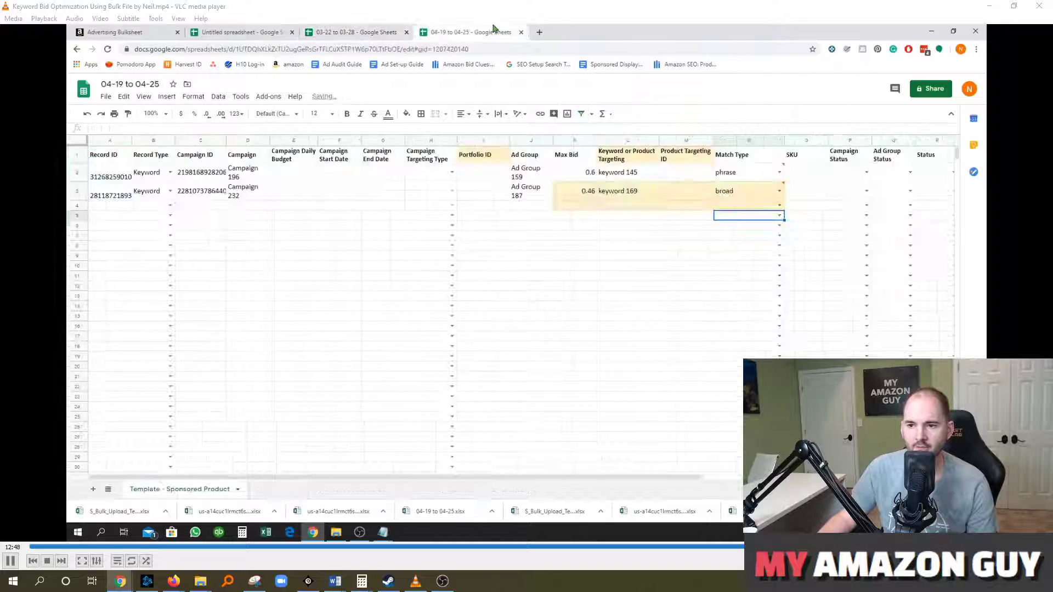
{"action": "left_click", "coordinate": [131, 206]}
{"action": "key", "text": "ctrl+v"}
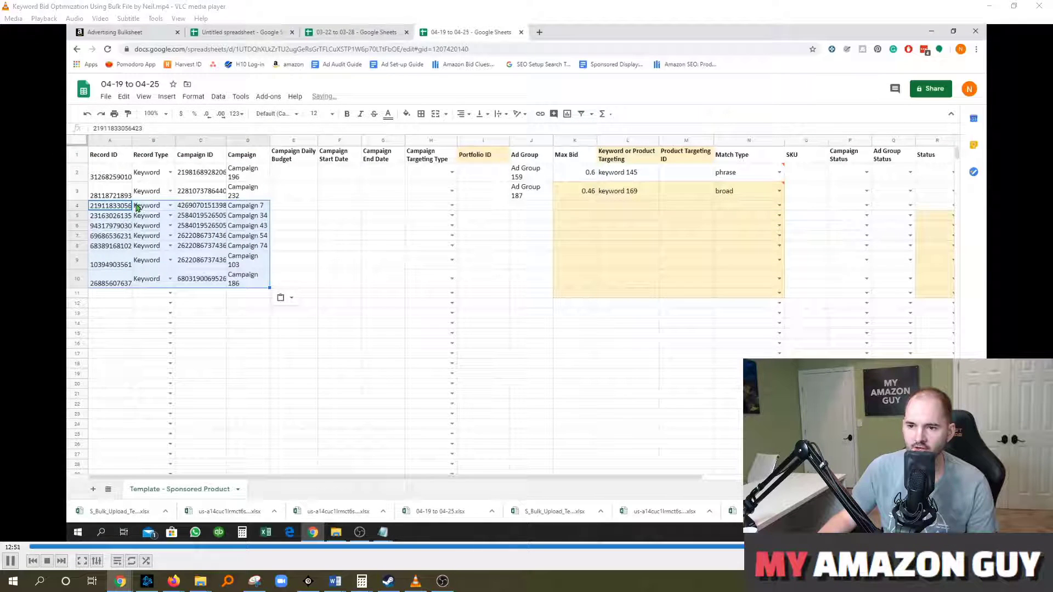
- Copy the filtered Ad Group values from the 03-22 to 03-28 sheet into the template's Ad Group column from row 4
{"action": "left_click", "coordinate": [354, 31]}
{"action": "left_click", "coordinate": [423, 163]}
{"action": "key", "text": "ctrl+shift+Down"}
{"action": "key", "text": "ctrl+c"}
{"action": "left_click", "coordinate": [472, 31]}
{"action": "left_click", "coordinate": [532, 209]}
{"action": "key", "text": "ctrl+v"}
- Copy the filtered keyword through Match Type columns into the matching template columns, starting at row 4
{"action": "left_click", "coordinate": [342, 31]}
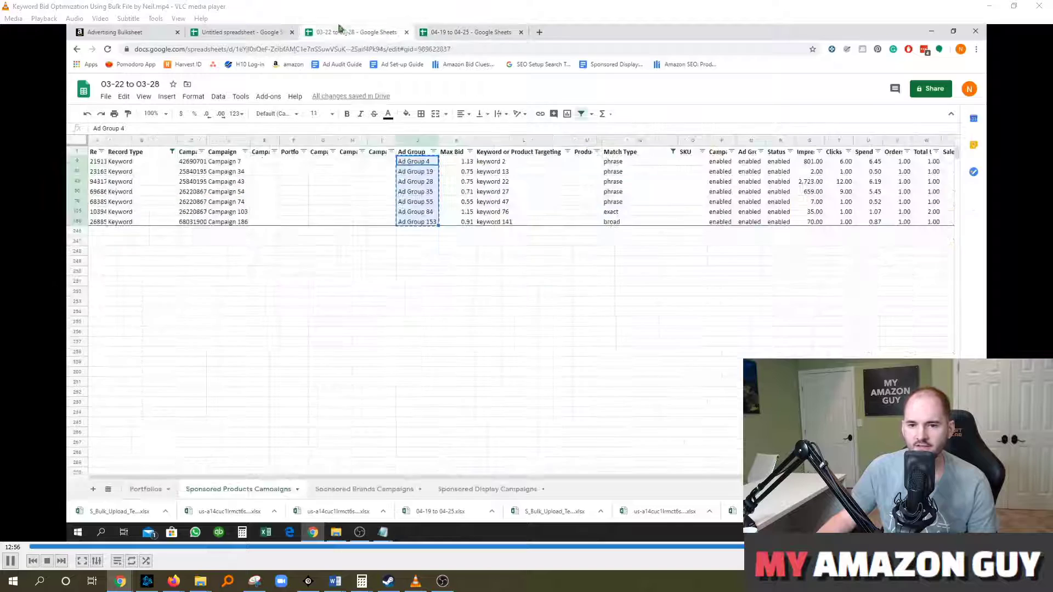
{"action": "left_click_drag", "start_coordinate": [500, 164], "coordinate": [616, 218]}
{"action": "key", "text": "ctrl+c"}
{"action": "left_click", "coordinate": [471, 32]}
{"action": "left_click", "coordinate": [610, 207]}
{"action": "key", "text": "ctrl+v"}
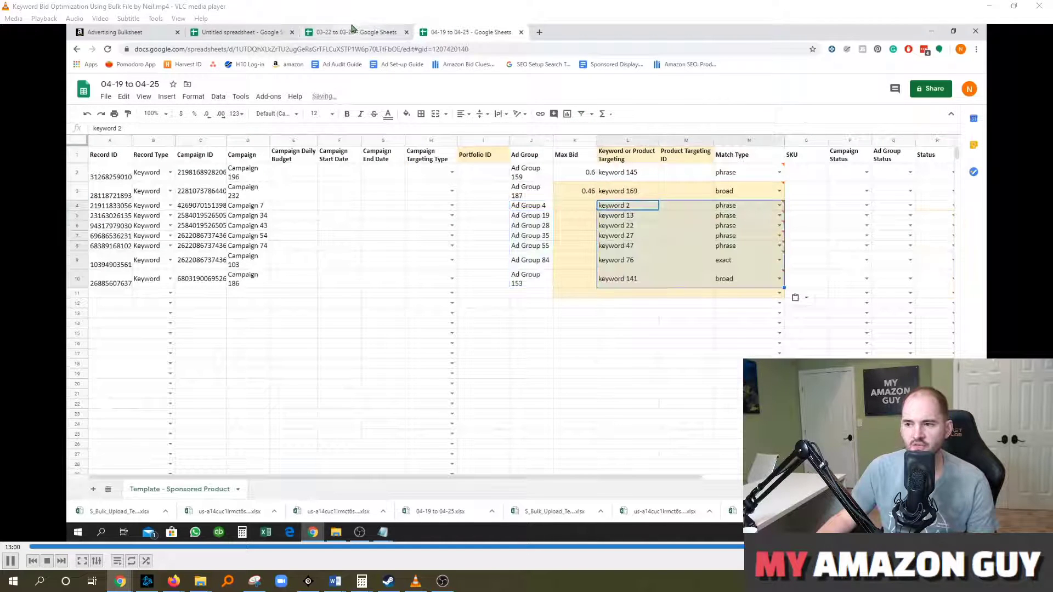
- Copy the calculated bids from column AB of the 03-22 to 03-28 sheet into the template's Max Bid column from row 4
{"action": "left_click", "coordinate": [353, 31]}
{"action": "left_click", "coordinate": [778, 171]}
{"action": "key", "text": "ctrl+Right"}
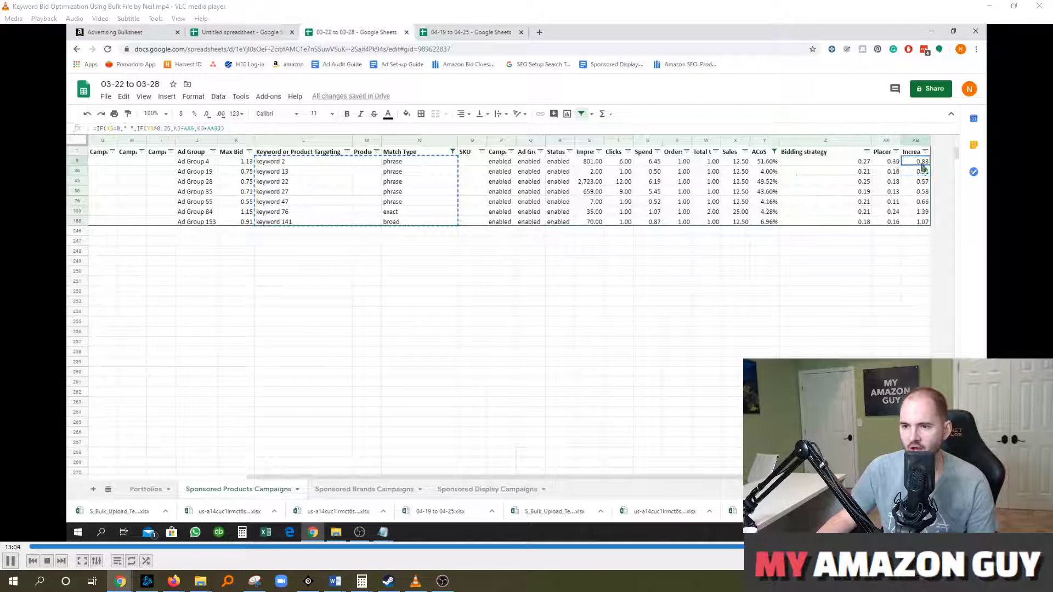
{"action": "key", "text": "ctrl+shift+Down"}
{"action": "key", "text": "ctrl+c"}
{"action": "left_click", "coordinate": [471, 31]}
{"action": "left_click", "coordinate": [581, 207]}
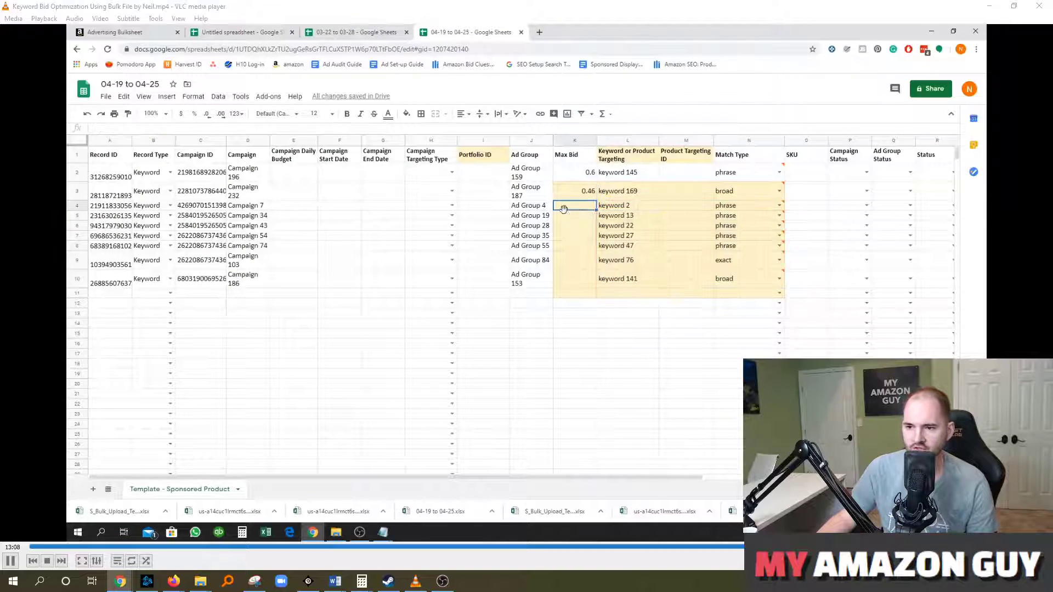
{"action": "key", "text": "ctrl+v"}
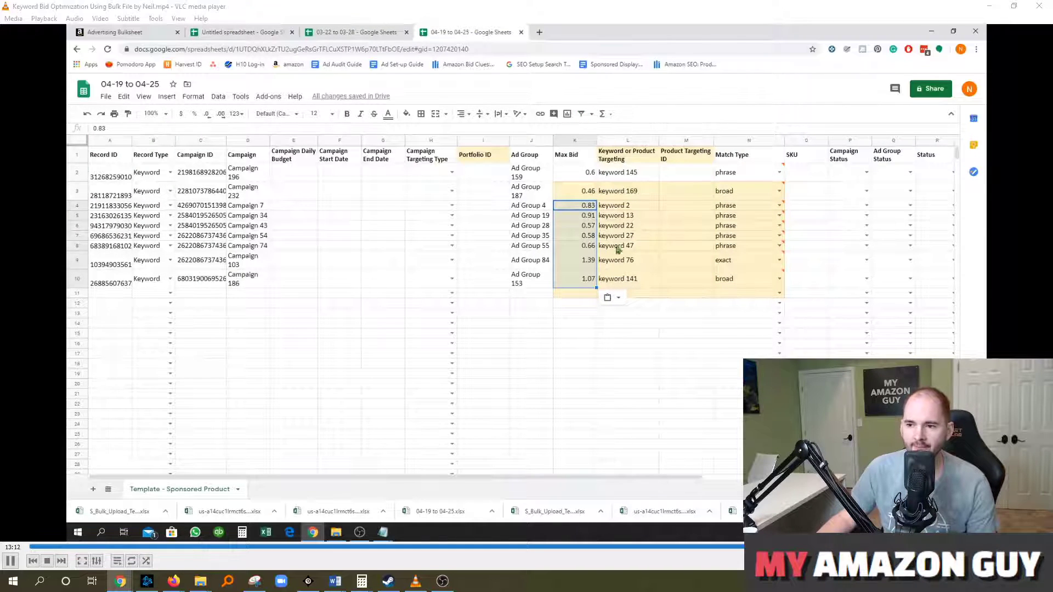
- Fill in the template's Status column for the keyword rows 2 to 10, clearing the extra cell in row 11
{"action": "scroll", "coordinate": [890, 183], "scroll_direction": "right", "scroll_amount": 2}
{"action": "left_click", "coordinate": [890, 182]}
{"action": "left_click", "coordinate": [844, 174]}
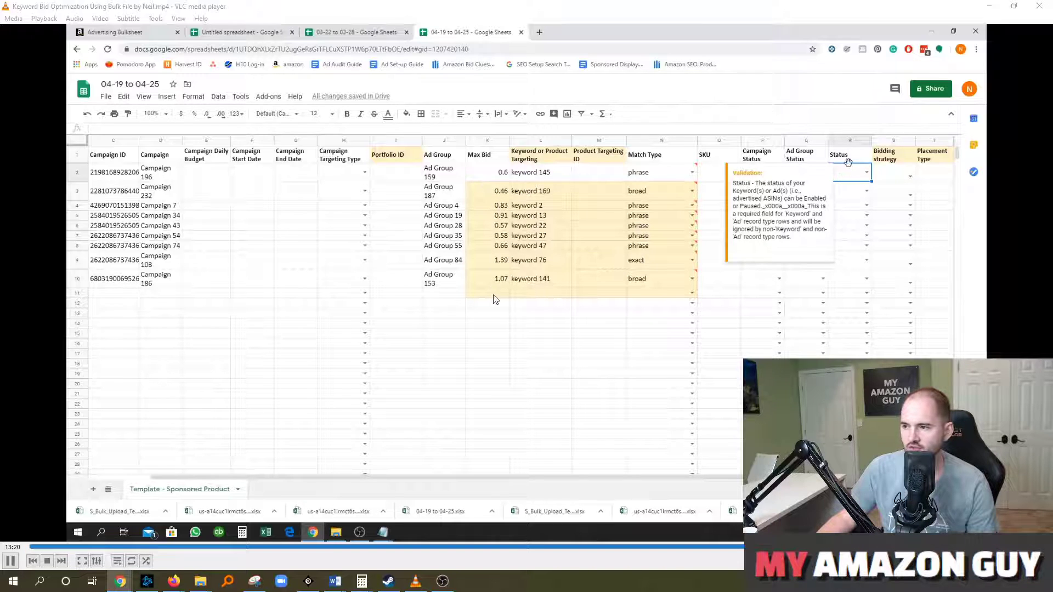
{"action": "left_click", "coordinate": [867, 173]}
{"action": "left_click", "coordinate": [849, 190]}
{"action": "key", "text": "ctrl+c"}
{"action": "left_click_drag", "start_coordinate": [850, 190], "coordinate": [847, 294]}
{"action": "key", "text": "ctrl+v"}
{"action": "left_click", "coordinate": [848, 295]}
{"action": "key", "text": "Delete"}
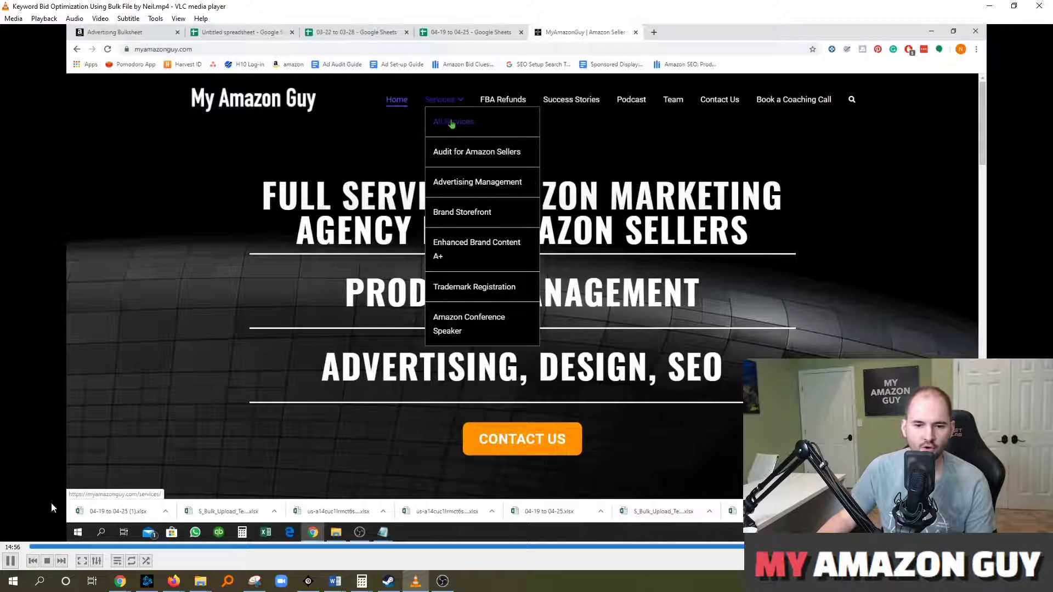
{"action": "left_click", "coordinate": [10, 561]}
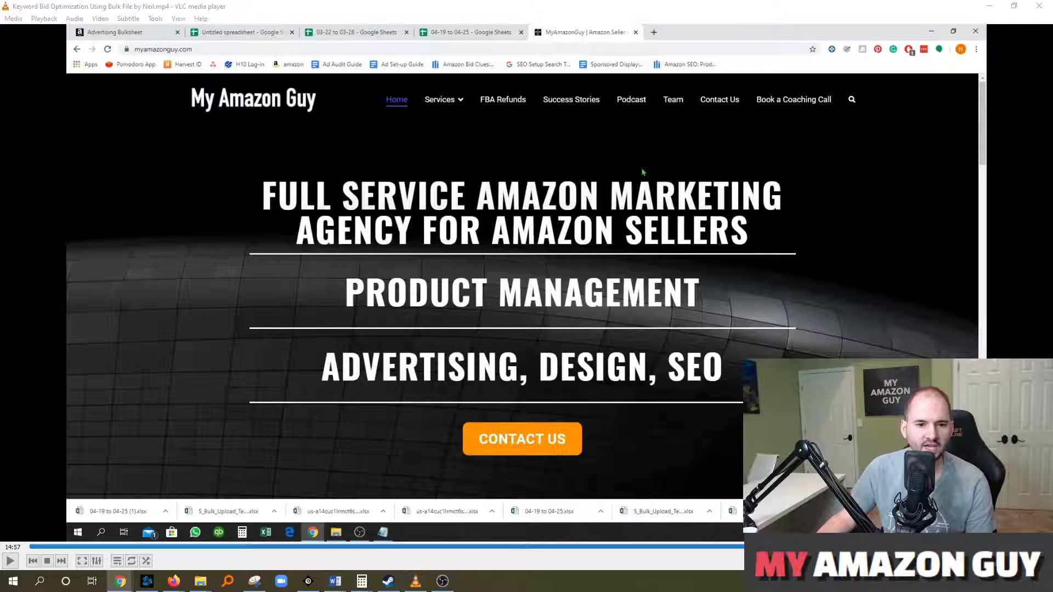